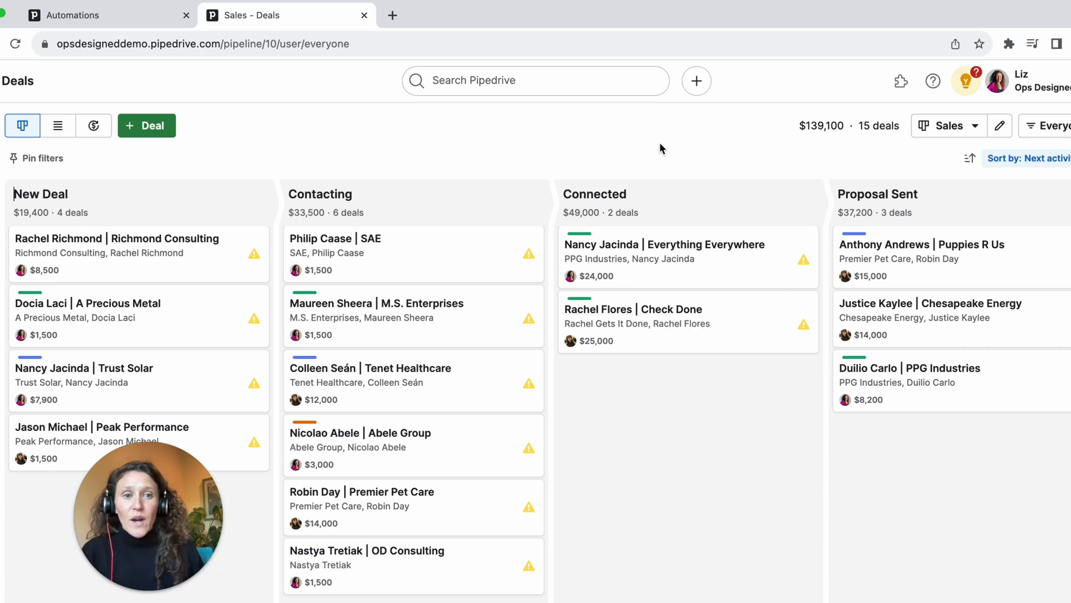
# Switch the board to the Delivery pipeline to confirm it holds no deals yet.
pyautogui.click(943, 129)
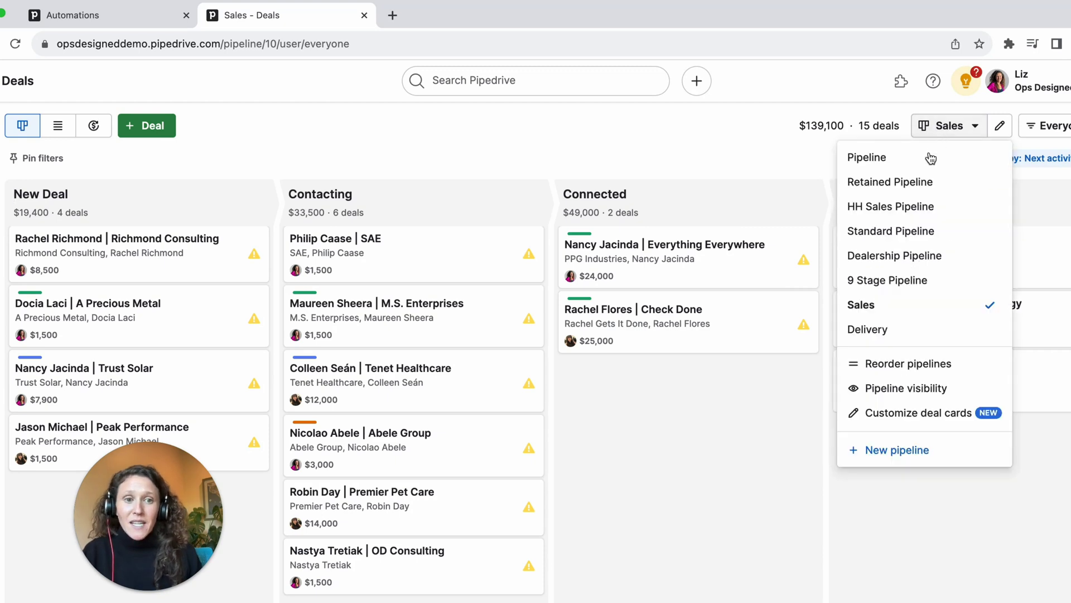
pyautogui.click(879, 331)
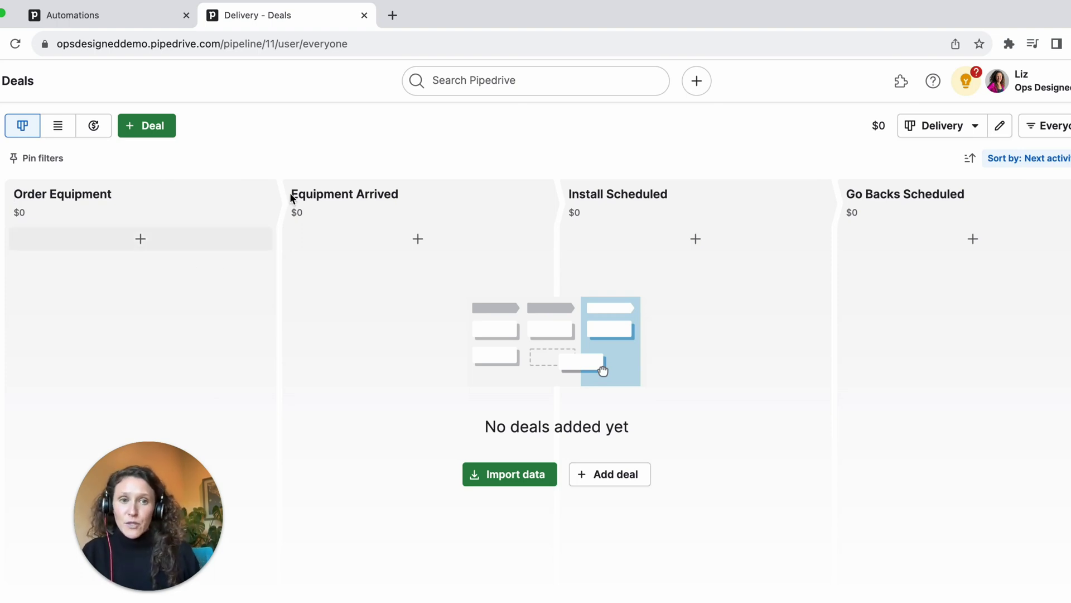
pyautogui.click(915, 127)
pyautogui.click(915, 312)
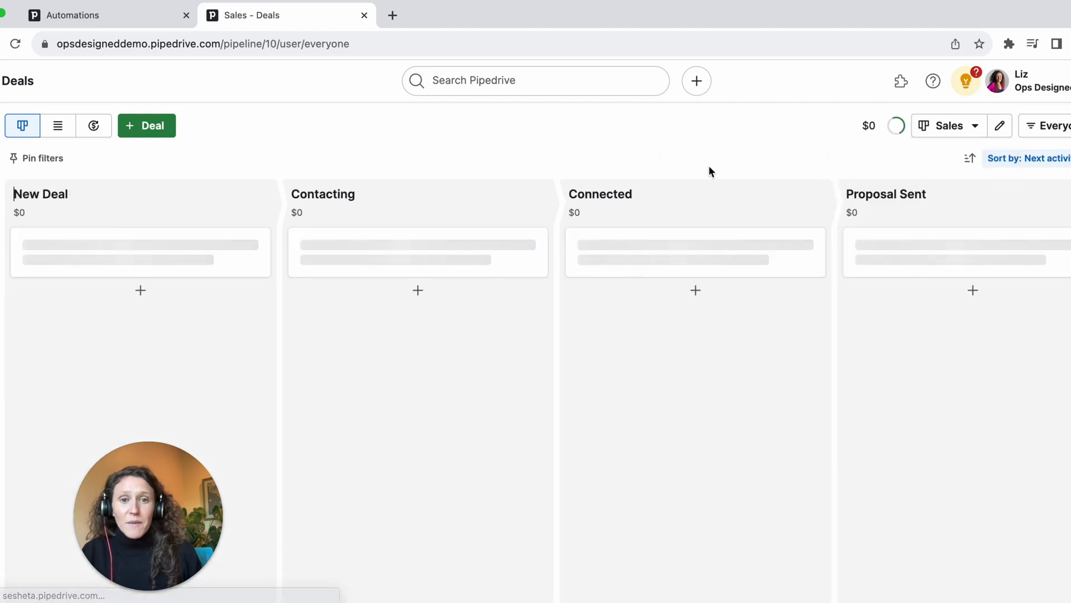
pyautogui.click(1030, 365)
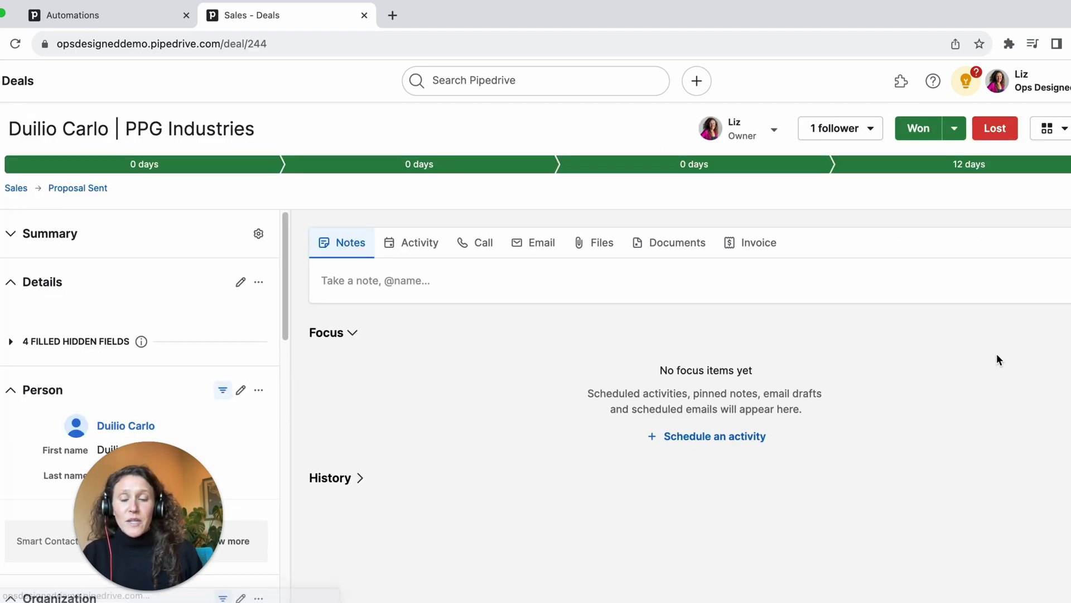
pyautogui.click(913, 130)
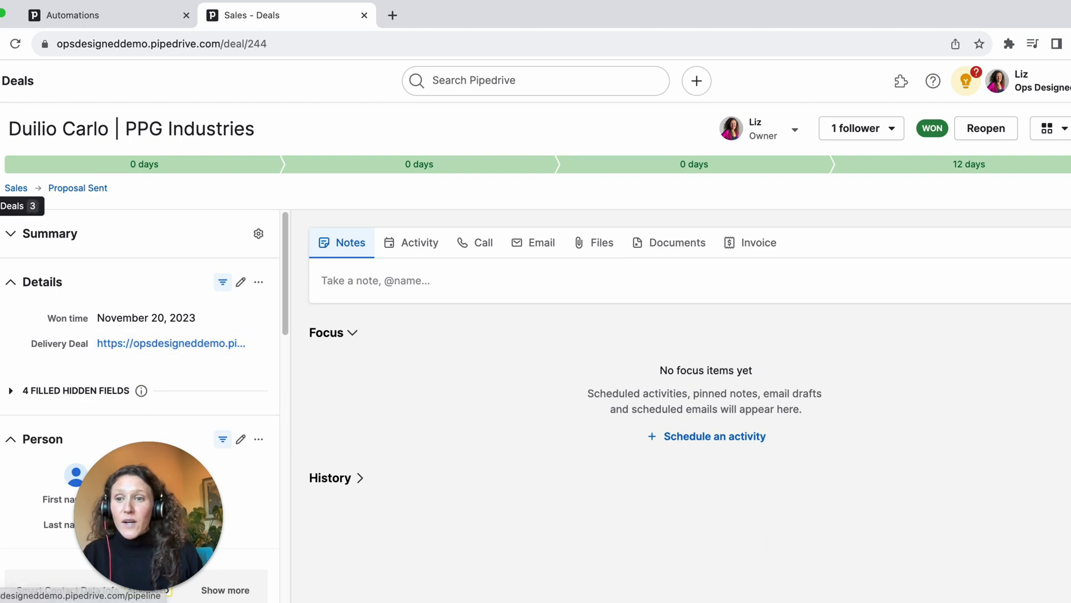
pyautogui.click(16, 188)
pyautogui.click(951, 125)
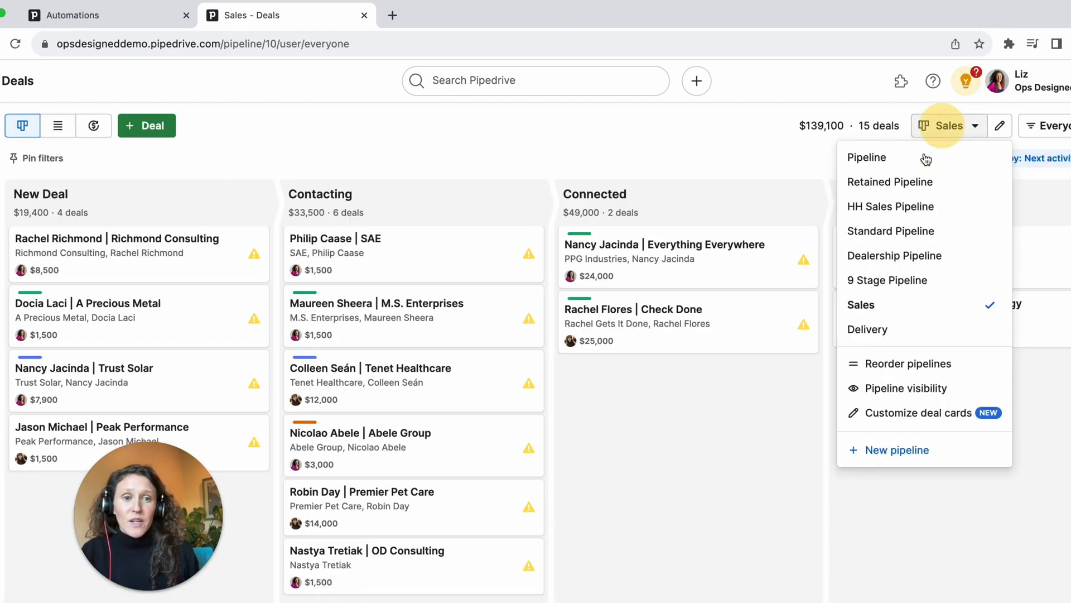
pyautogui.click(900, 328)
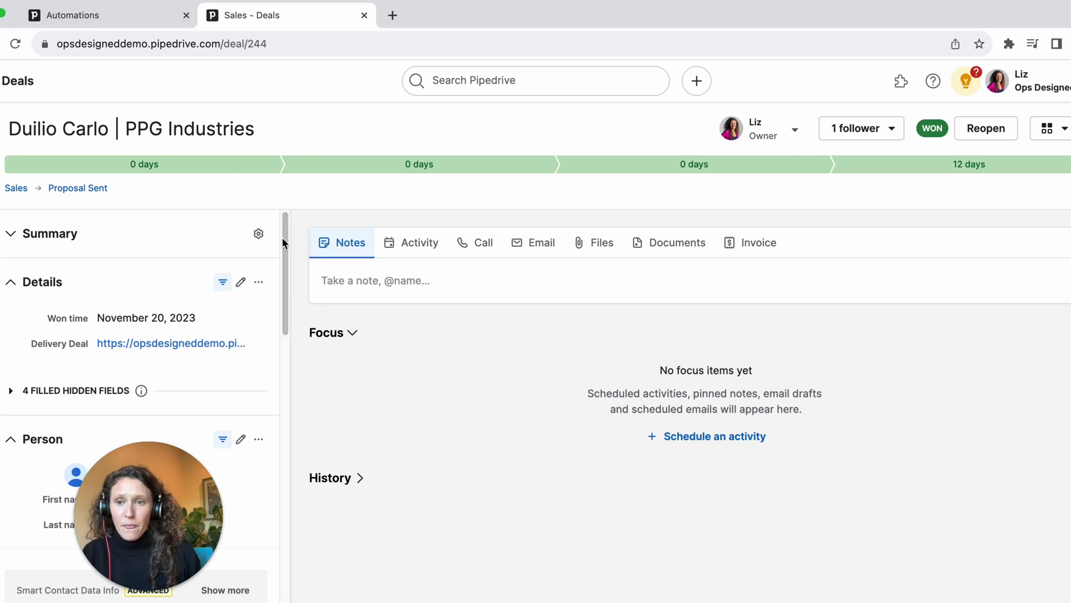
# Follow the Delivery Deal link to the copy, then its Sales Deal link back to the won deal.
pyautogui.click(170, 351)
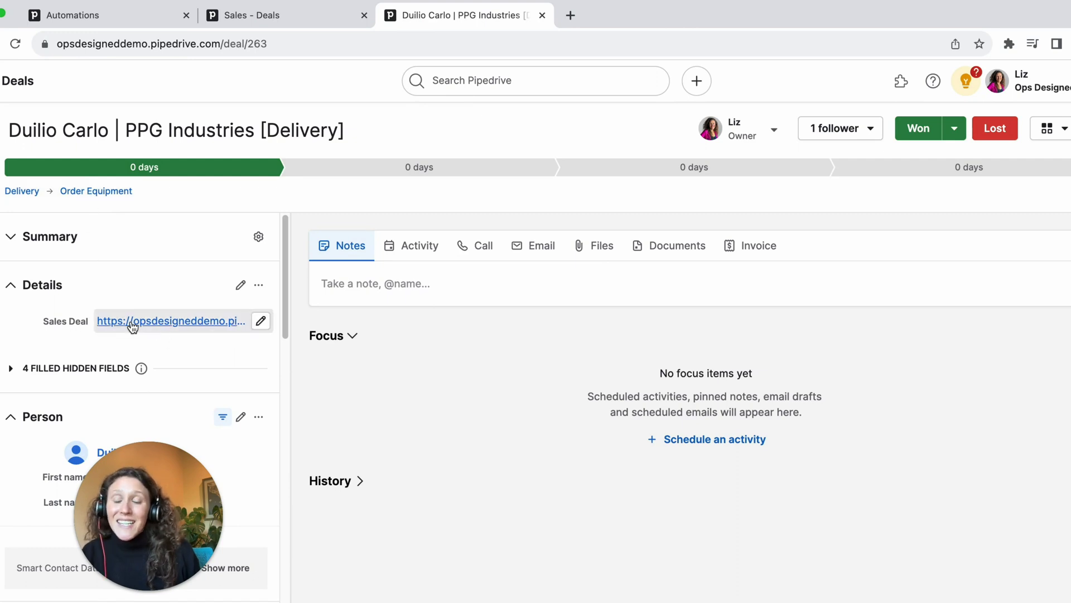
pyautogui.click(182, 326)
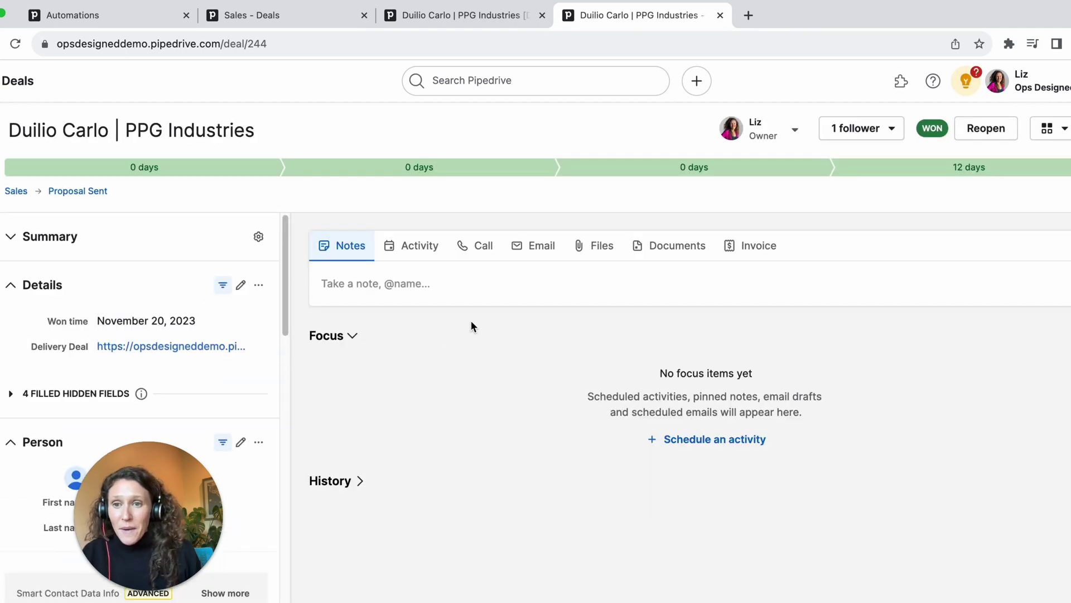
pyautogui.click(240, 43)
pyautogui.click(248, 44)
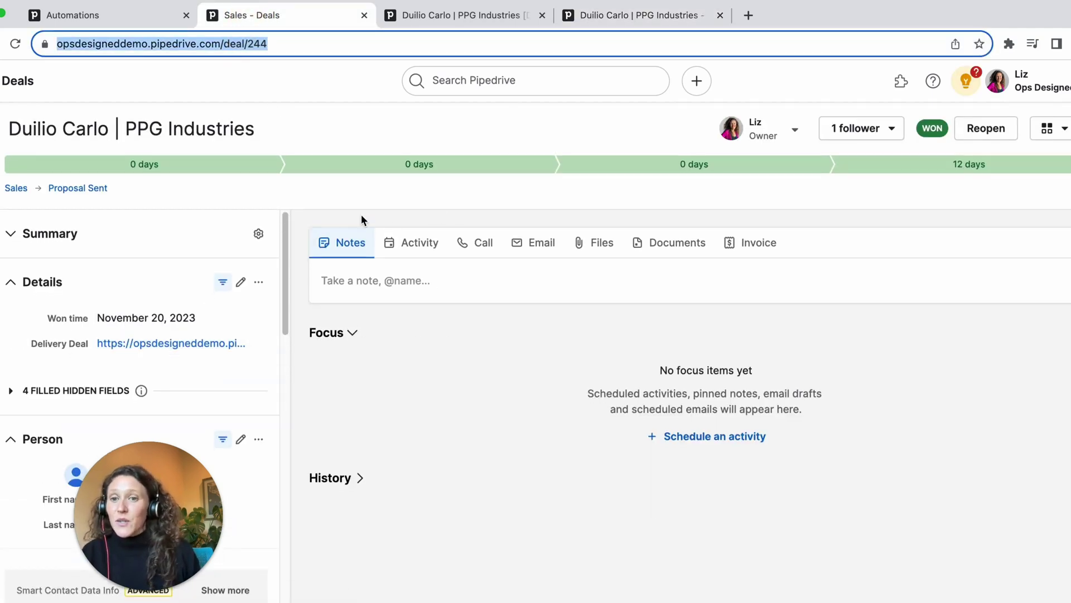
# Compare the Sales deal 244 and Delivery deal 263 tabs, then return to the duplication automation.
pyautogui.click(600, 22)
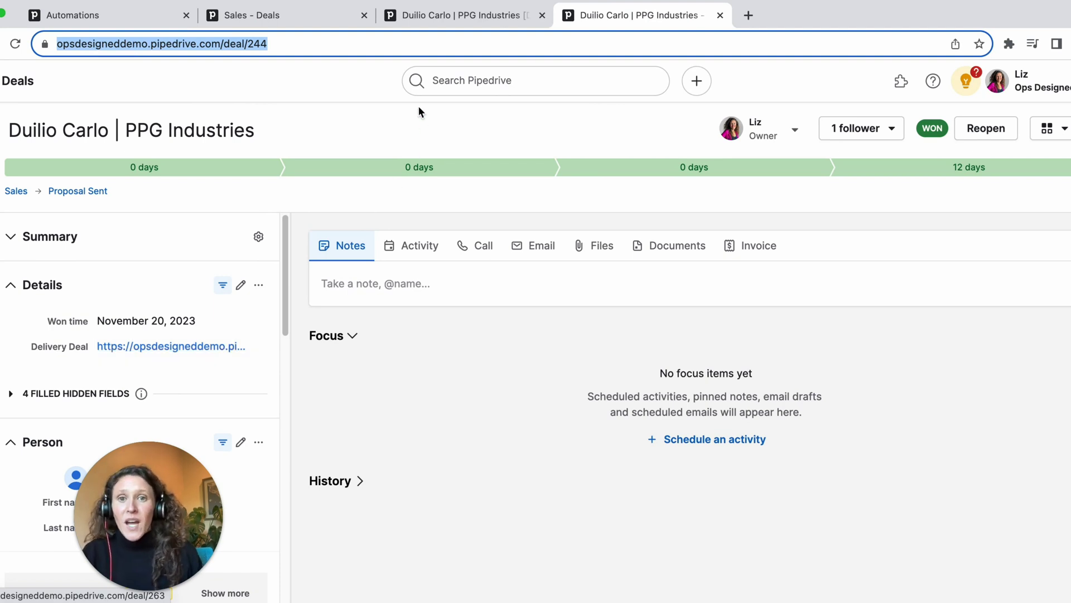
pyautogui.click(454, 23)
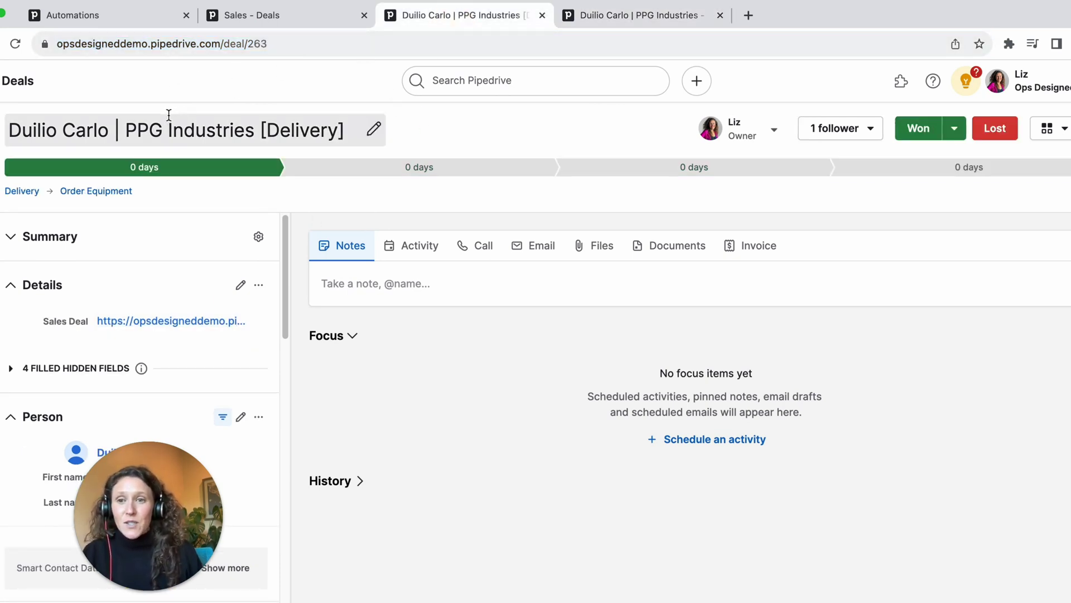
pyautogui.click(598, 21)
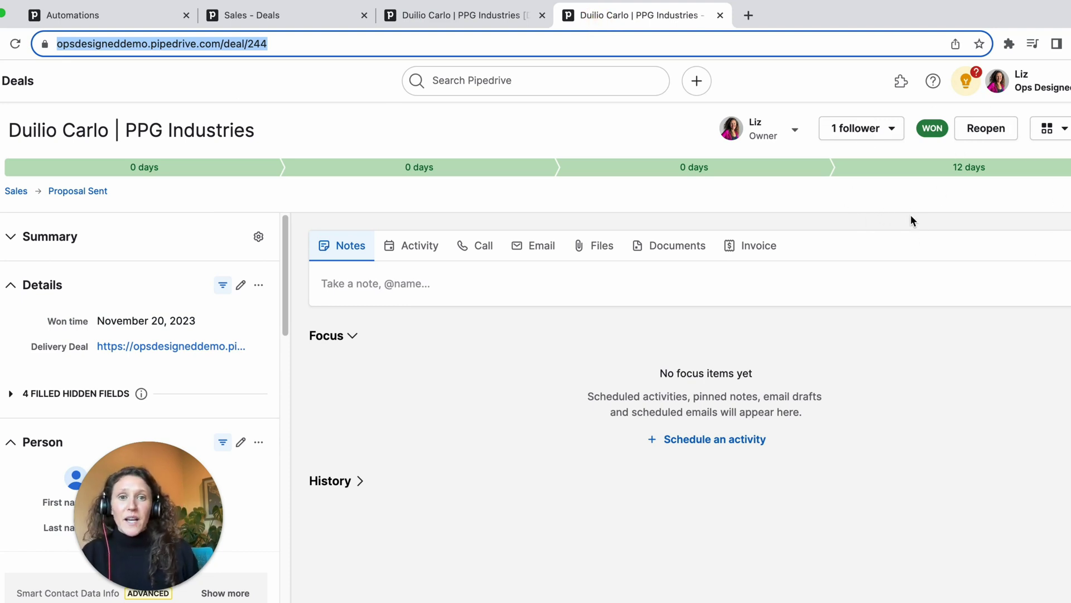
pyautogui.click(419, 15)
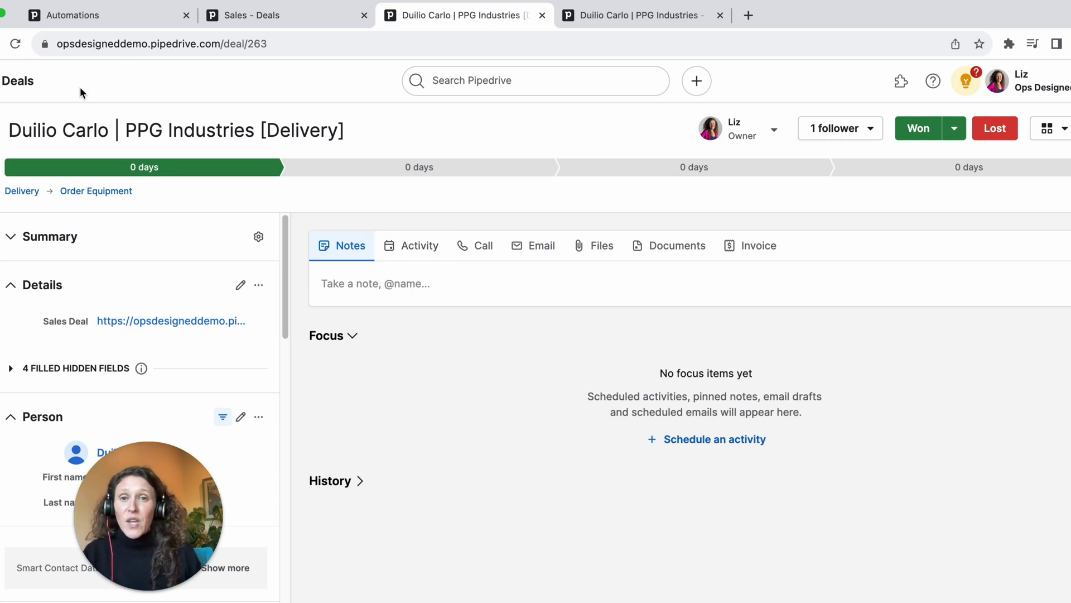
pyautogui.click(118, 22)
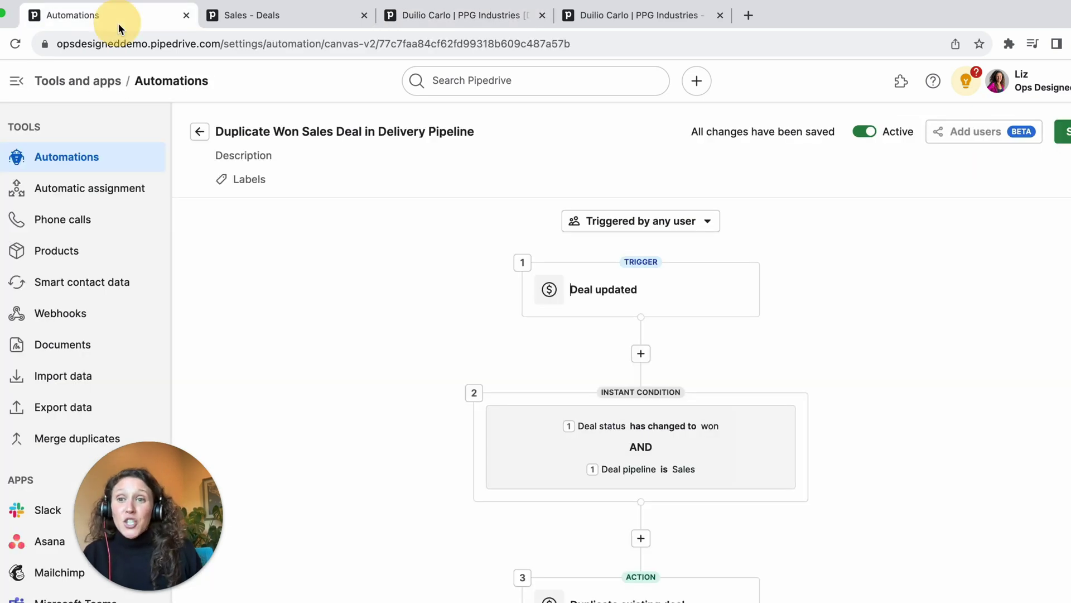
# Review the Instant condition settings that decide which won deals trigger the copy.
pyautogui.click(443, 290)
pyautogui.scroll(-1, 417, 264)
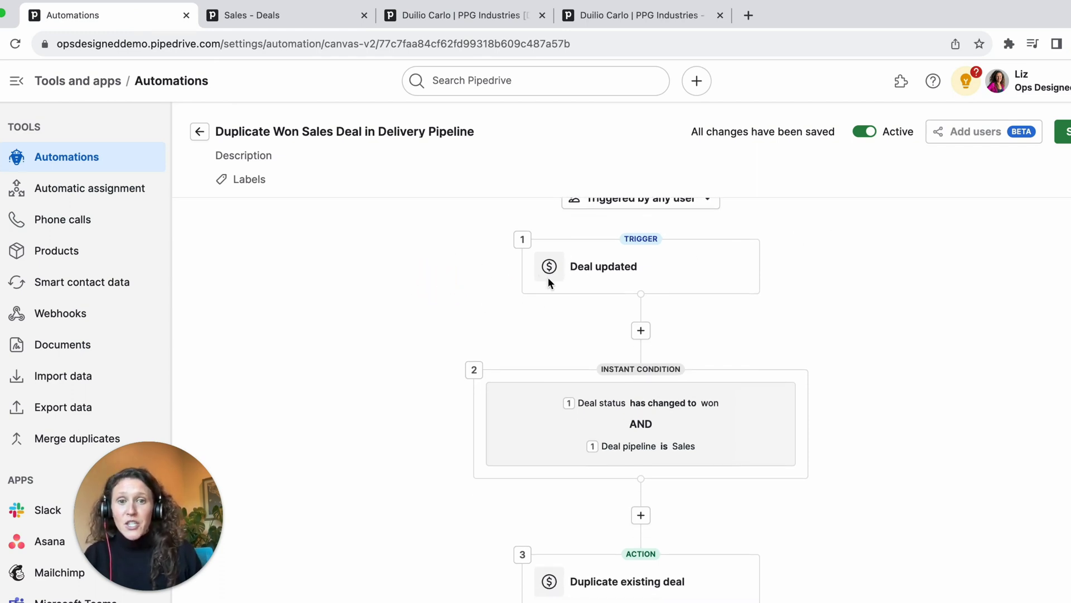
pyautogui.scroll(1, 548, 279)
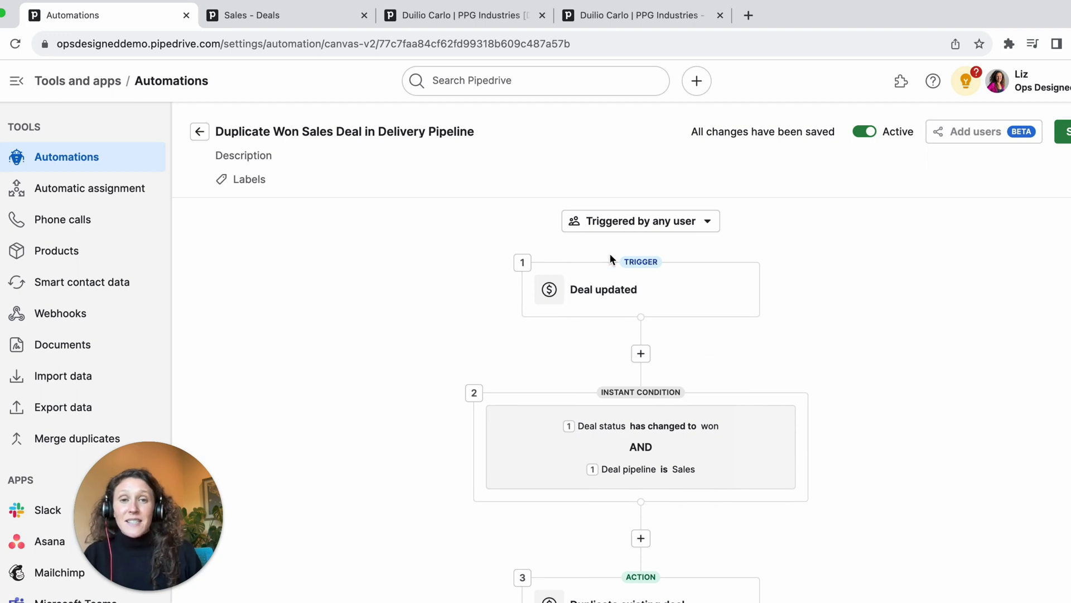
pyautogui.scroll(-5, 781, 262)
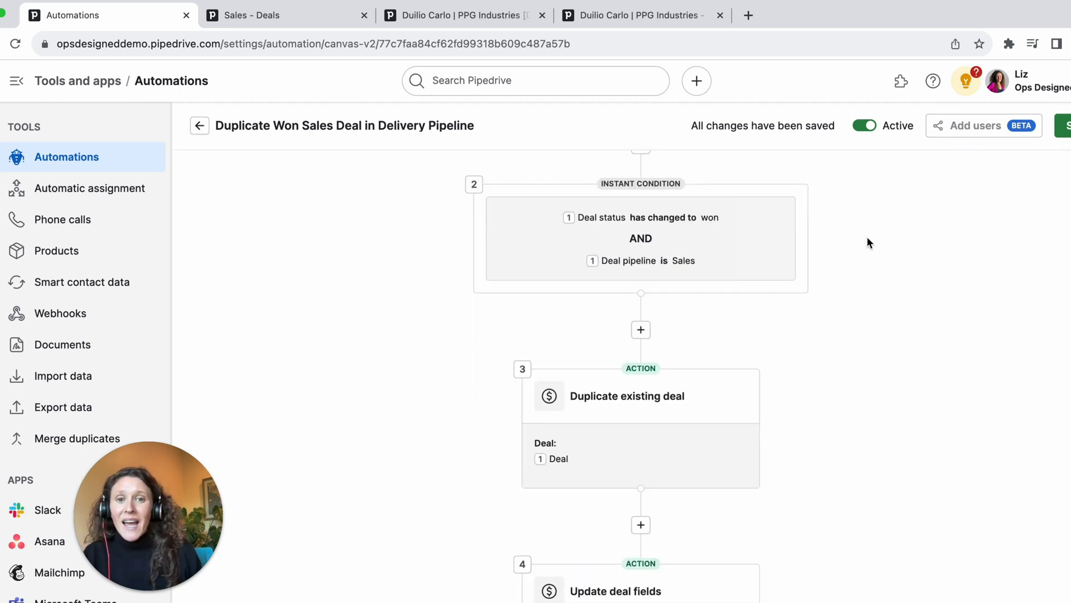
pyautogui.moveTo(654, 299)
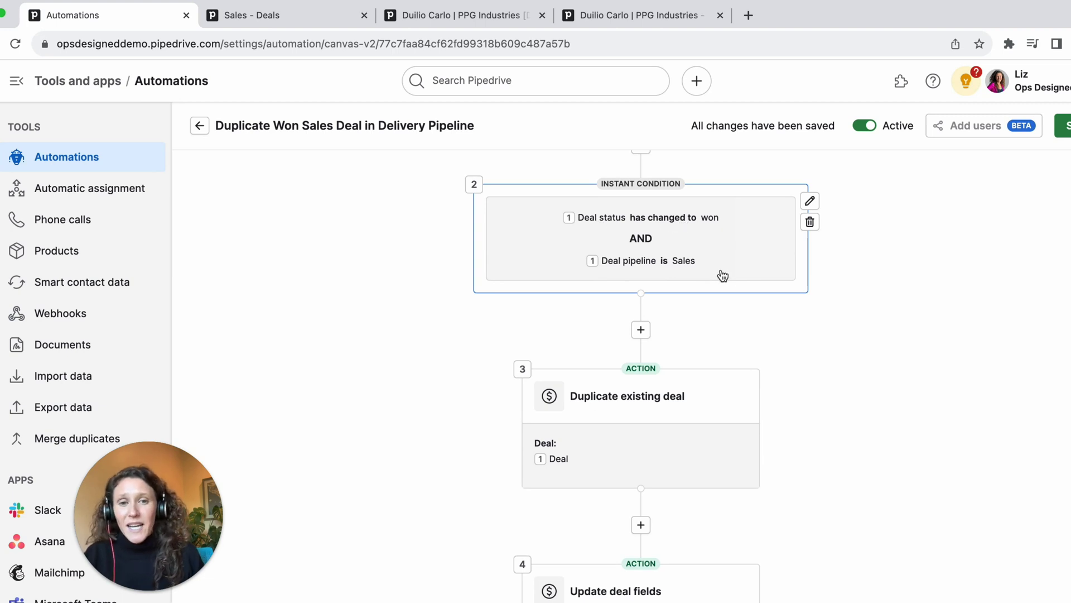
pyautogui.tripleClick(552, 273)
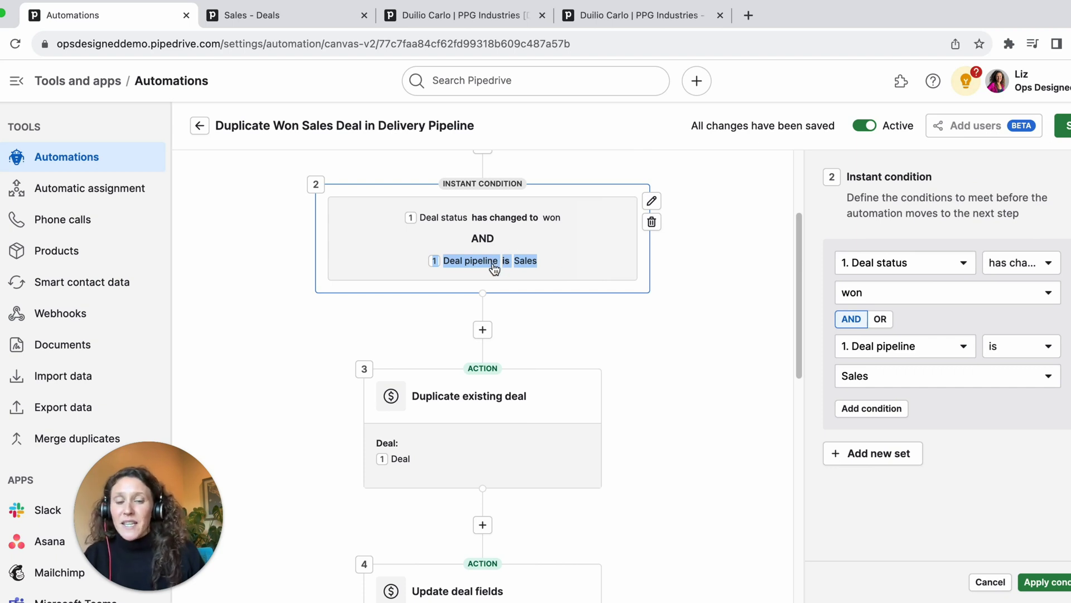
# Scroll through the automation steps down to step 4, the Update deal fields action.
pyautogui.scroll(-3, 490, 246)
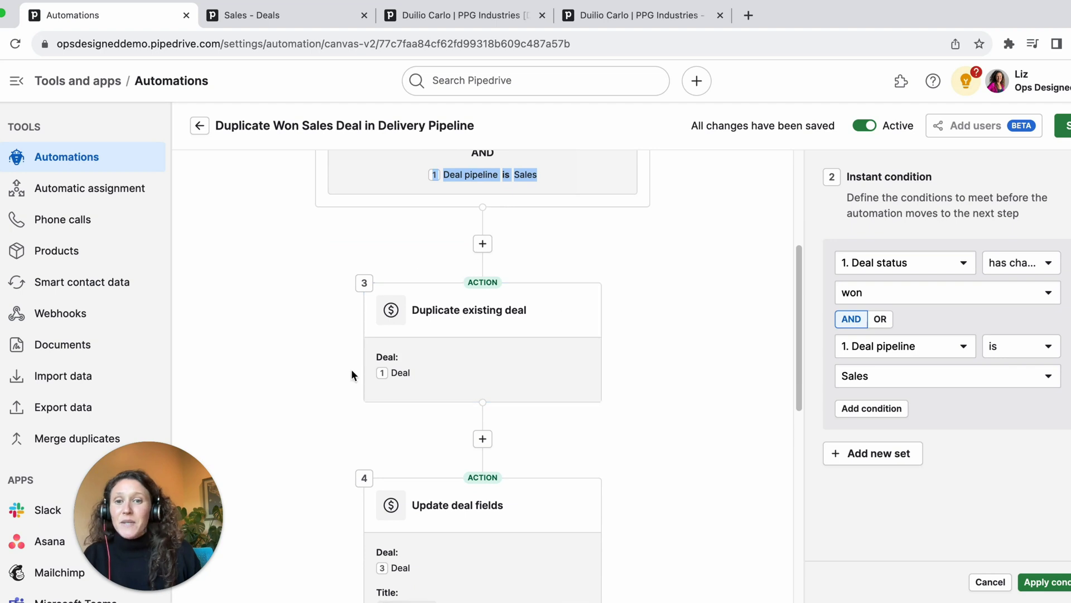
pyautogui.moveTo(474, 382)
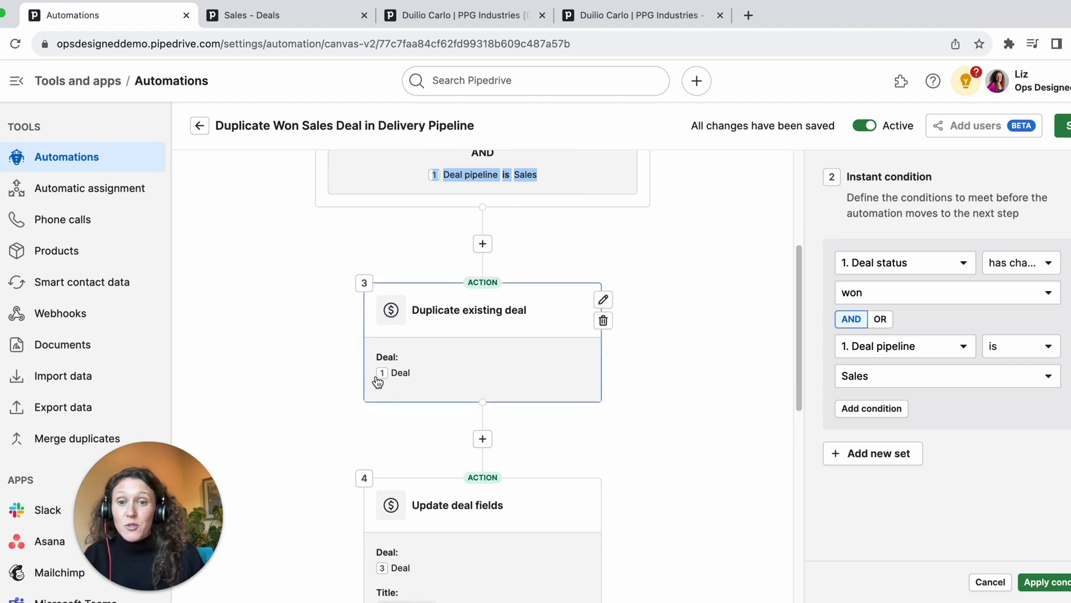
pyautogui.scroll(8, 390, 390)
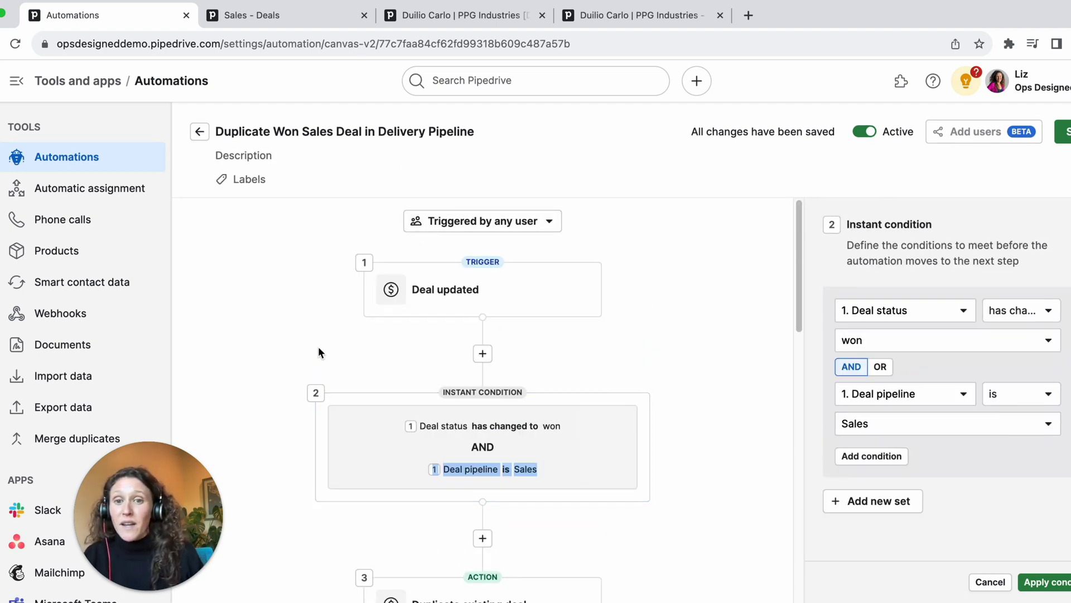
pyautogui.scroll(-5, 318, 346)
pyautogui.scroll(-8, 390, 332)
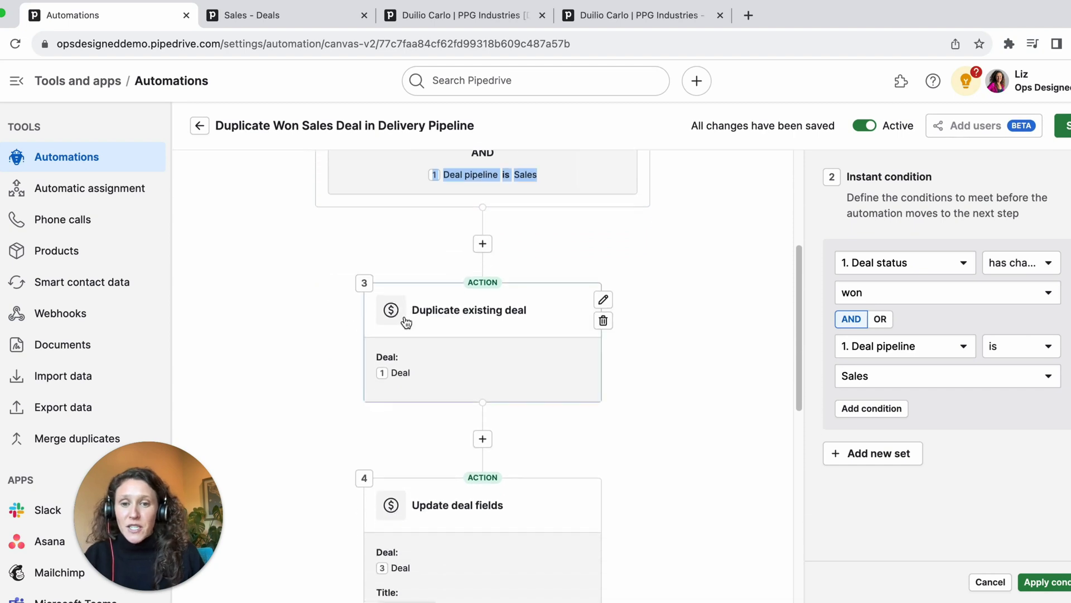
pyautogui.scroll(2, 413, 298)
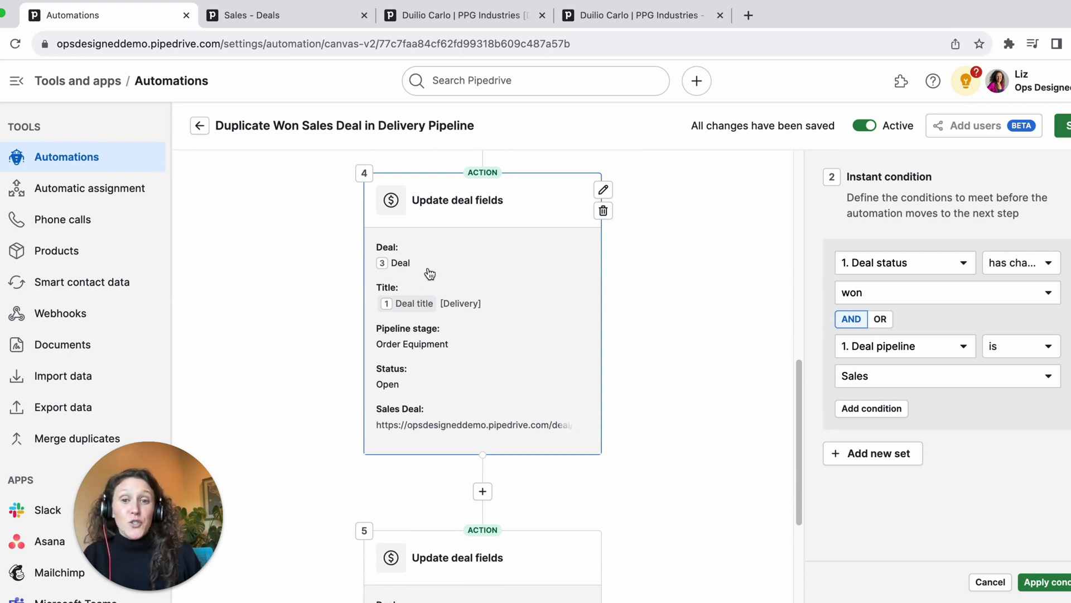
pyautogui.scroll(5, 430, 279)
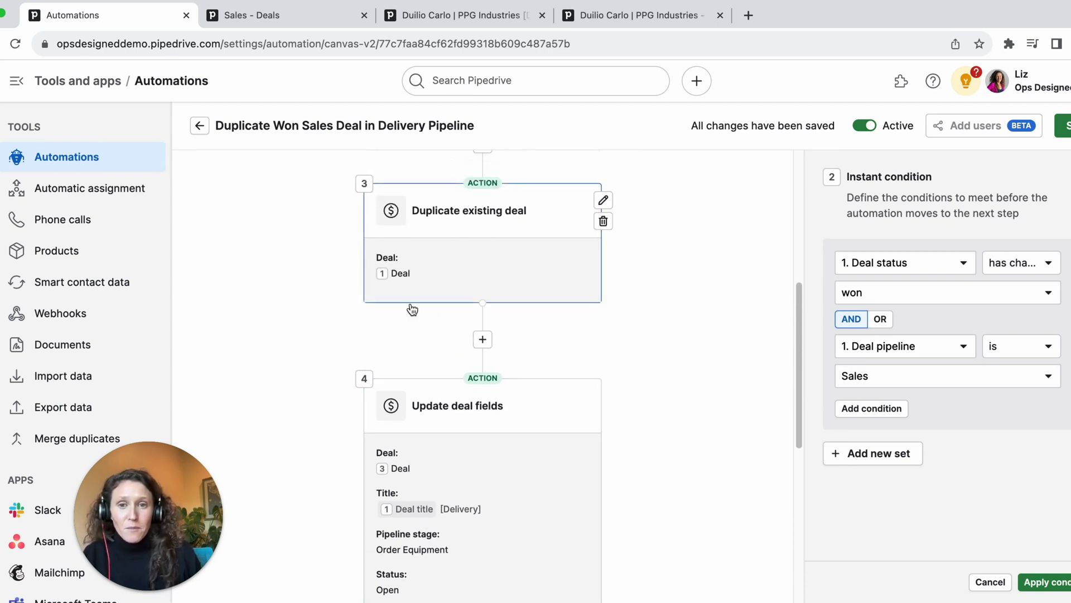
pyautogui.scroll(-4, 441, 311)
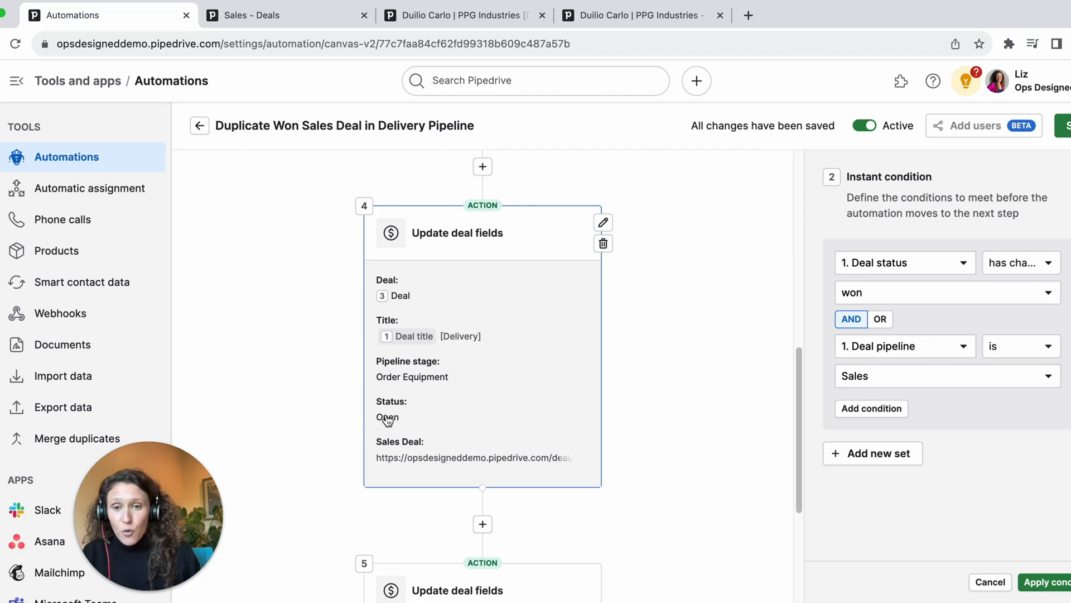
pyautogui.scroll(-1, 391, 418)
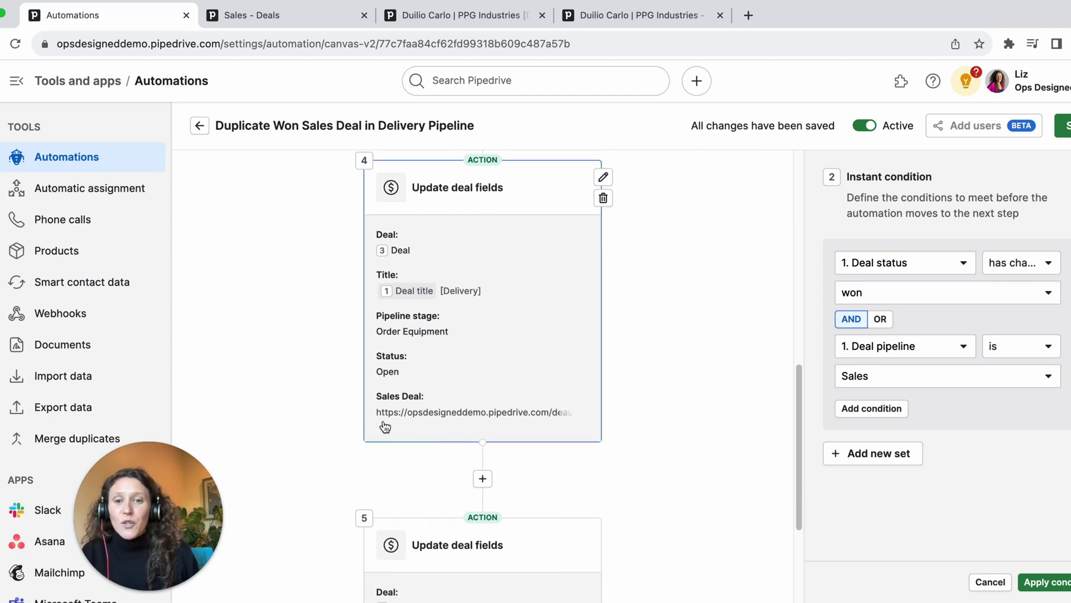
# In step 4, reveal the Deal ID token at the end of the Sales Deal link.
pyautogui.click(413, 413)
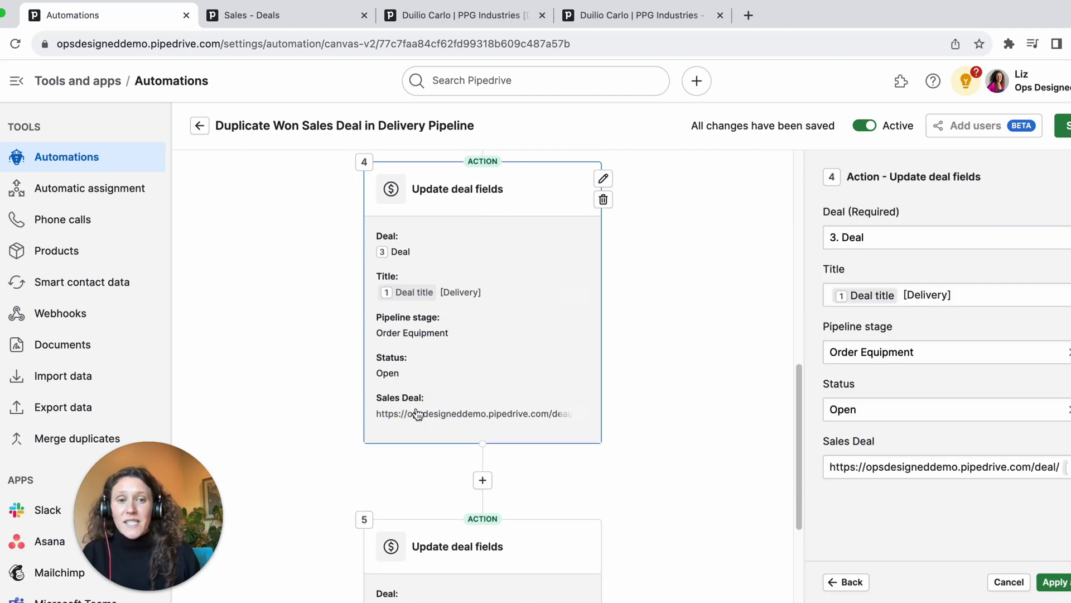
pyautogui.click(909, 467)
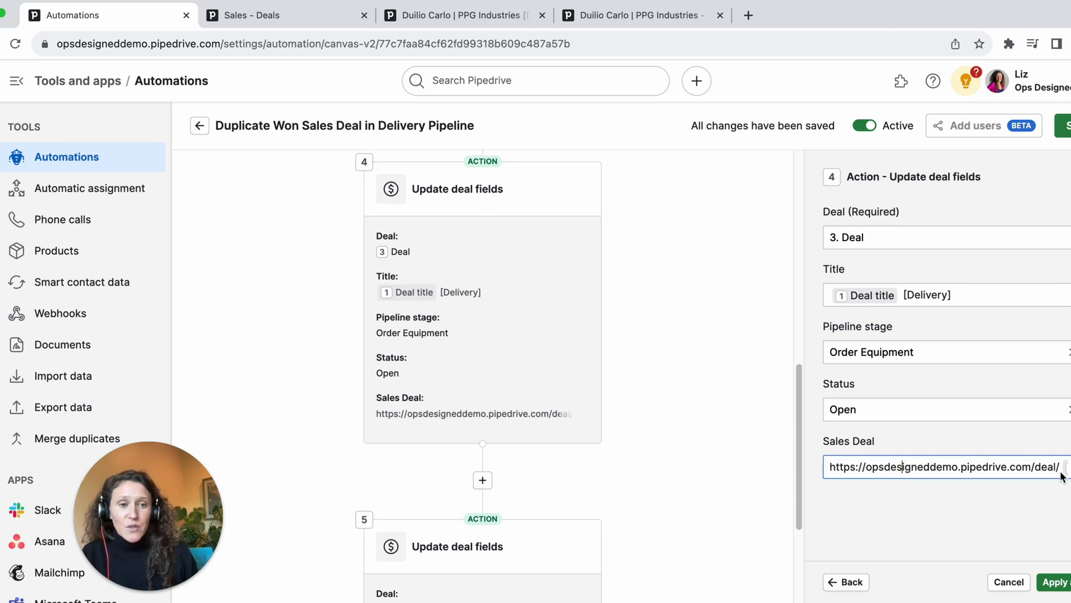
pyautogui.click(1044, 468)
pyautogui.moveTo(819, 475); pyautogui.dragTo(824, 469)
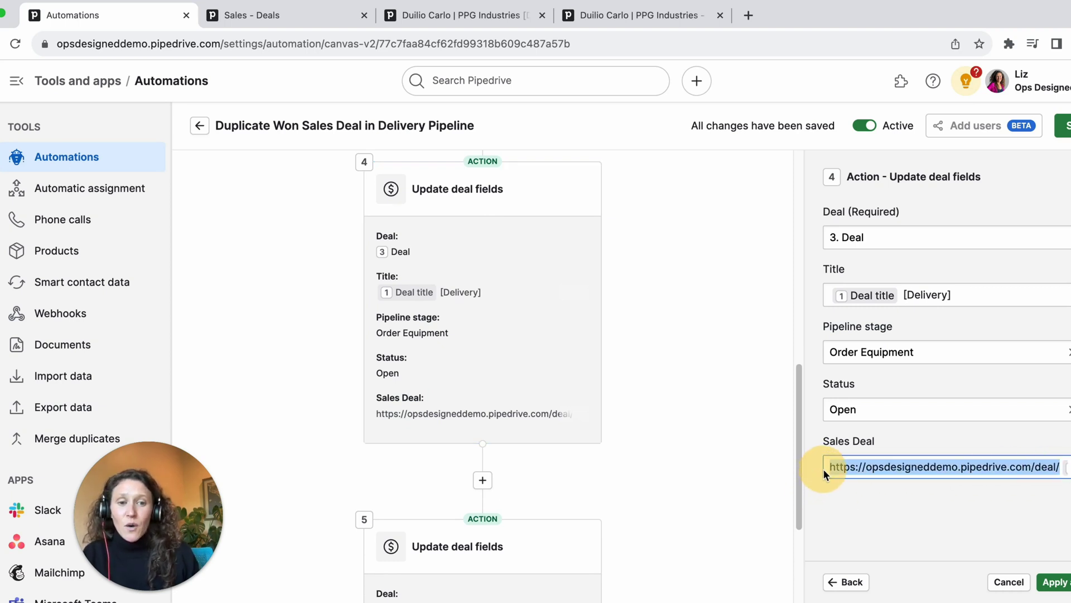
pyautogui.press('Right')
pyautogui.press('Right')
pyautogui.press('Right')
pyautogui.press('Right')
pyautogui.press('Right')
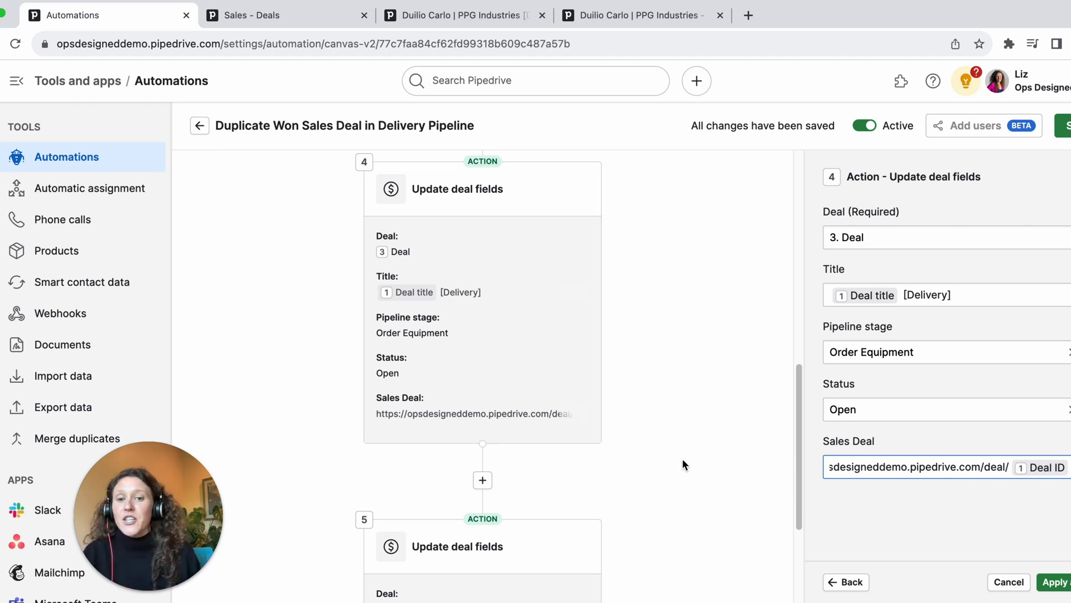
pyautogui.scroll(-5, 675, 444)
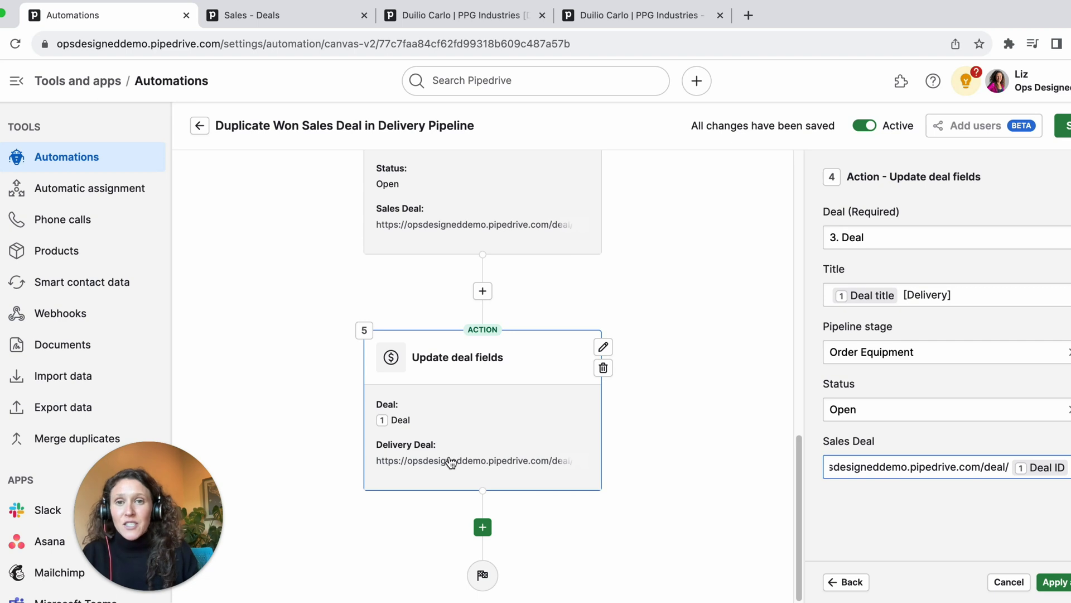
pyautogui.click(483, 441)
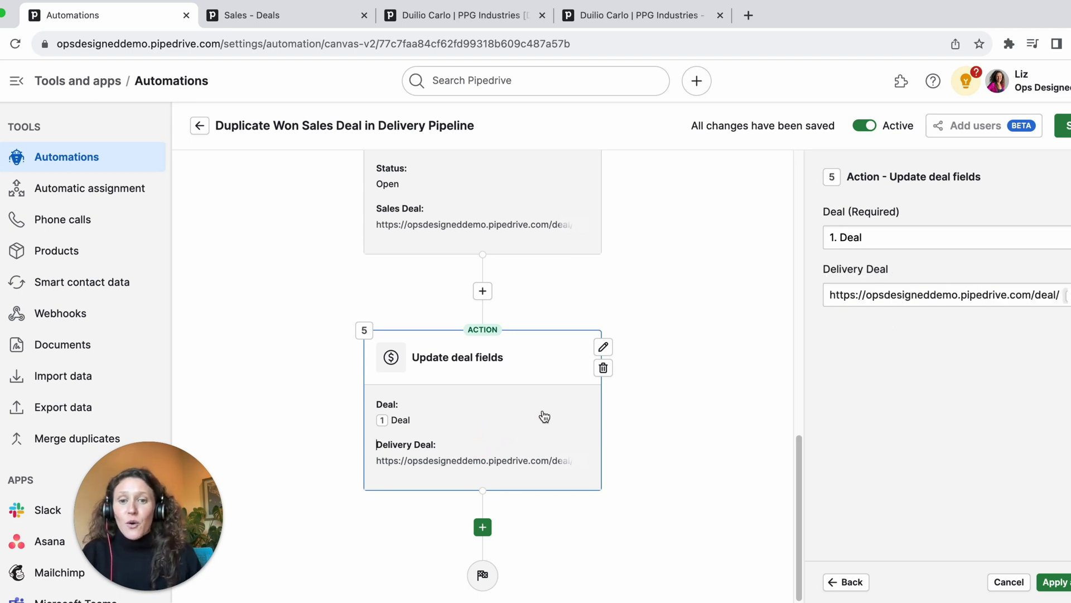
pyautogui.click(867, 295)
pyautogui.moveTo(865, 295); pyautogui.dragTo(1031, 296)
pyautogui.click(1063, 296)
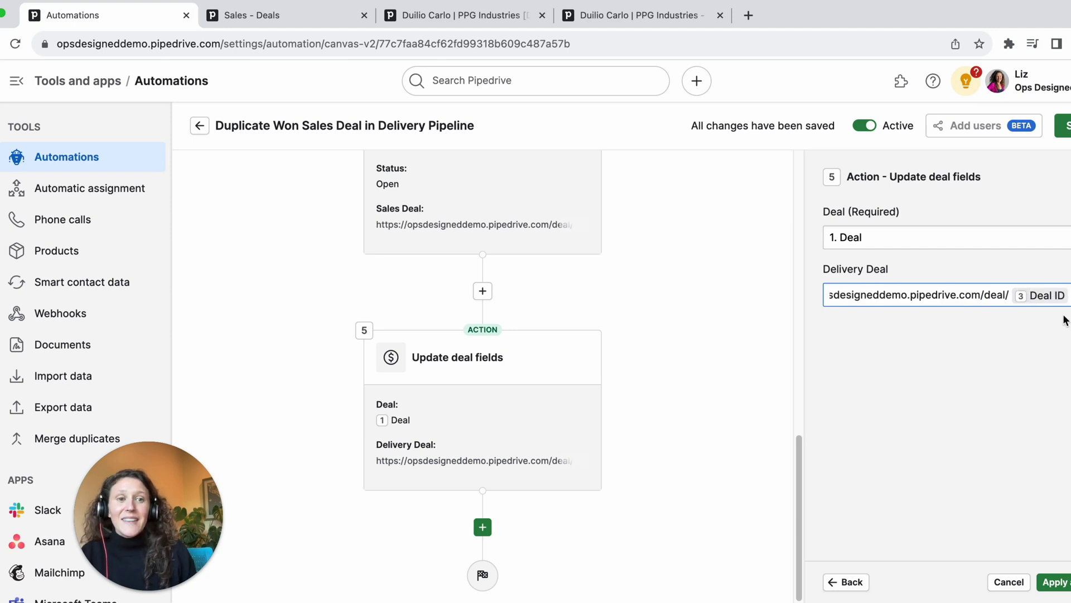